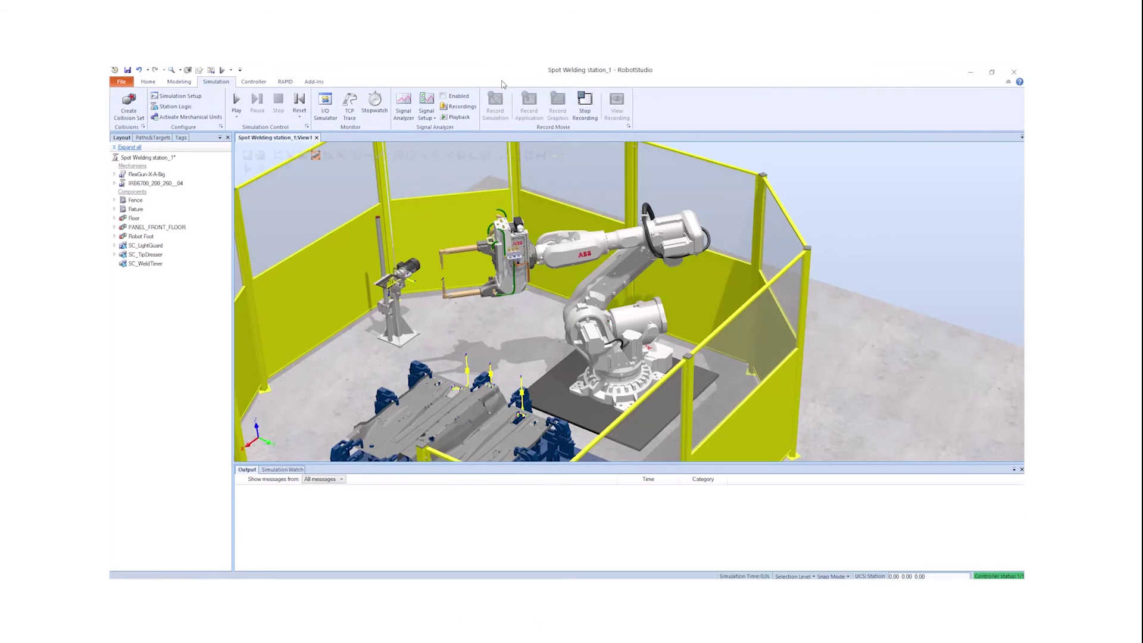
Quick-add the 21 nominal and stop position signals and accept the Stop Estimation disclaimer
{"action": "left_click", "coordinate": [426, 117]}
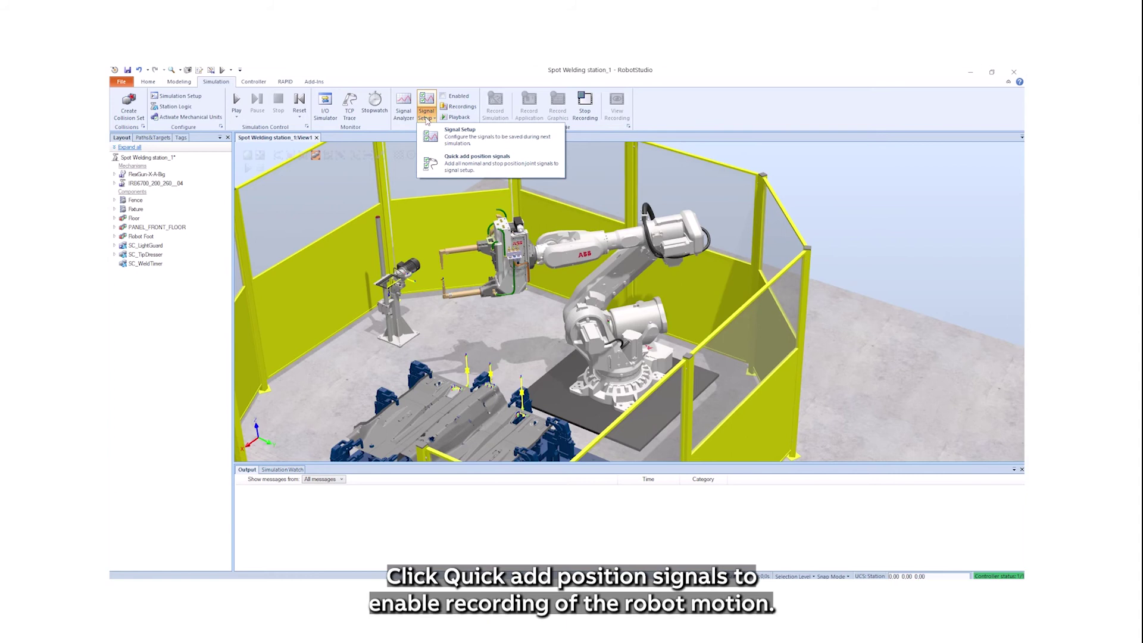
{"action": "left_click", "coordinate": [456, 166]}
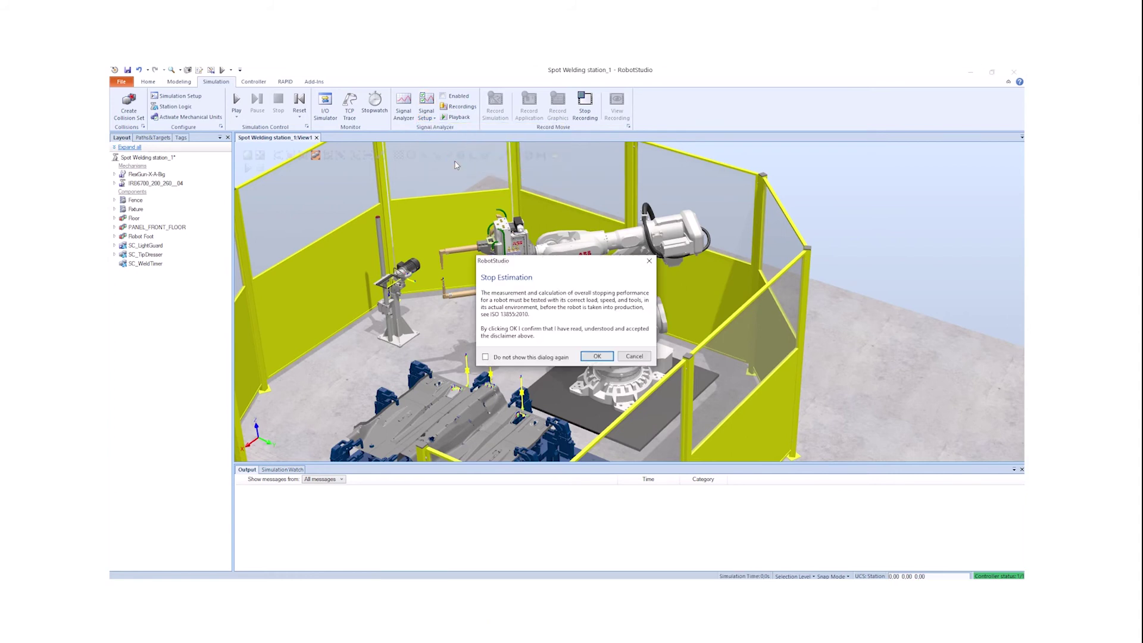
{"action": "left_click", "coordinate": [596, 357]}
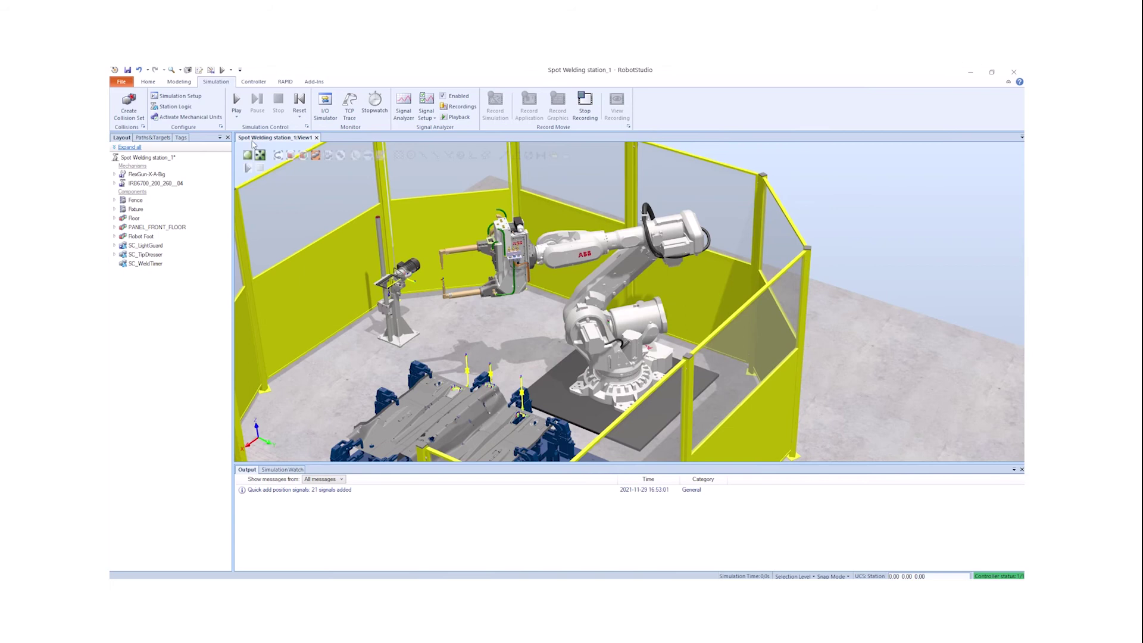
Play the welding simulation through to the end so the robot's motion is recorded
{"action": "left_click", "coordinate": [236, 109]}
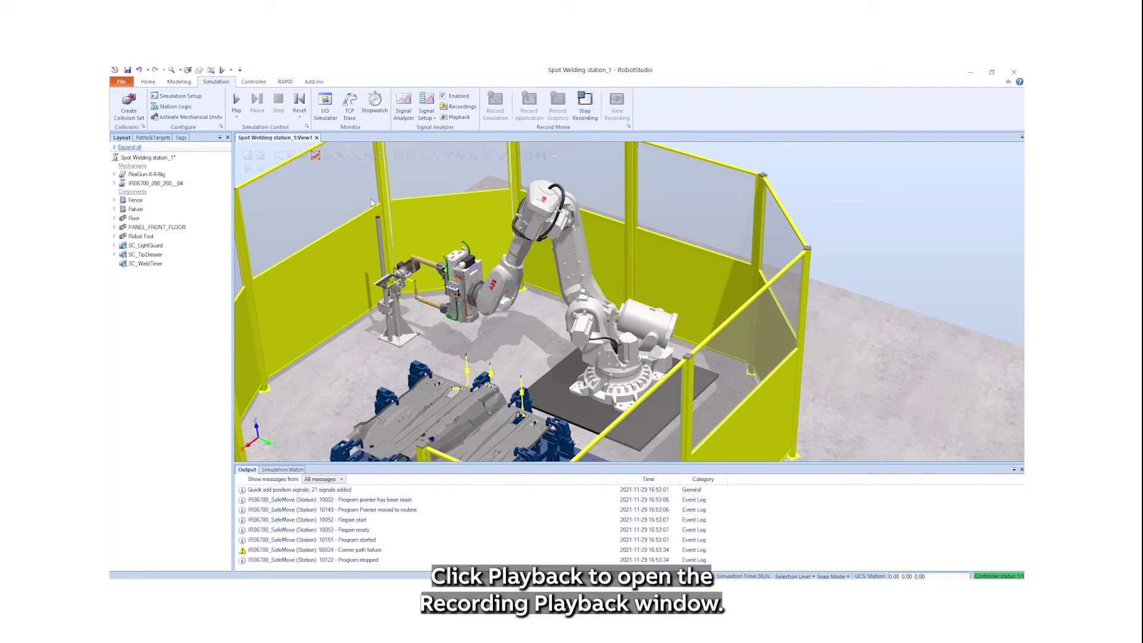
Load Recording 1 for playback and scrub the timeline to about 3.5 seconds
{"action": "left_click", "coordinate": [456, 118]}
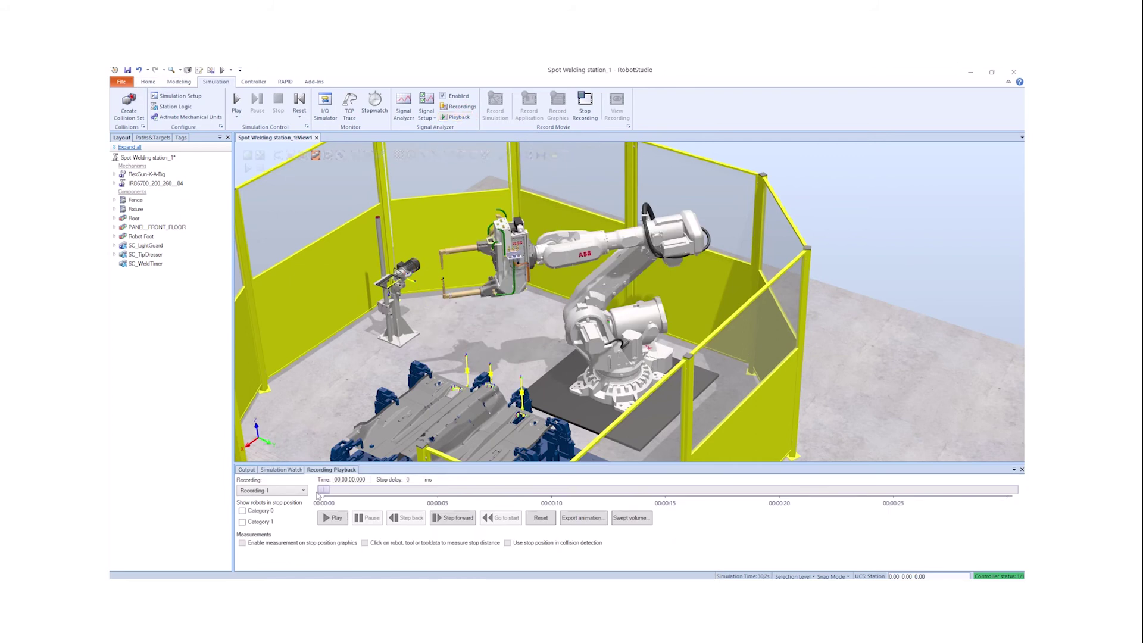
{"action": "mouse_move", "coordinate": [324, 494]}
{"action": "left_mouse_down"}
{"action": "mouse_move", "coordinate": [456, 494]}
{"action": "mouse_move", "coordinate": [321, 495]}
{"action": "left_mouse_up"}
{"action": "left_click", "coordinate": [631, 518]}
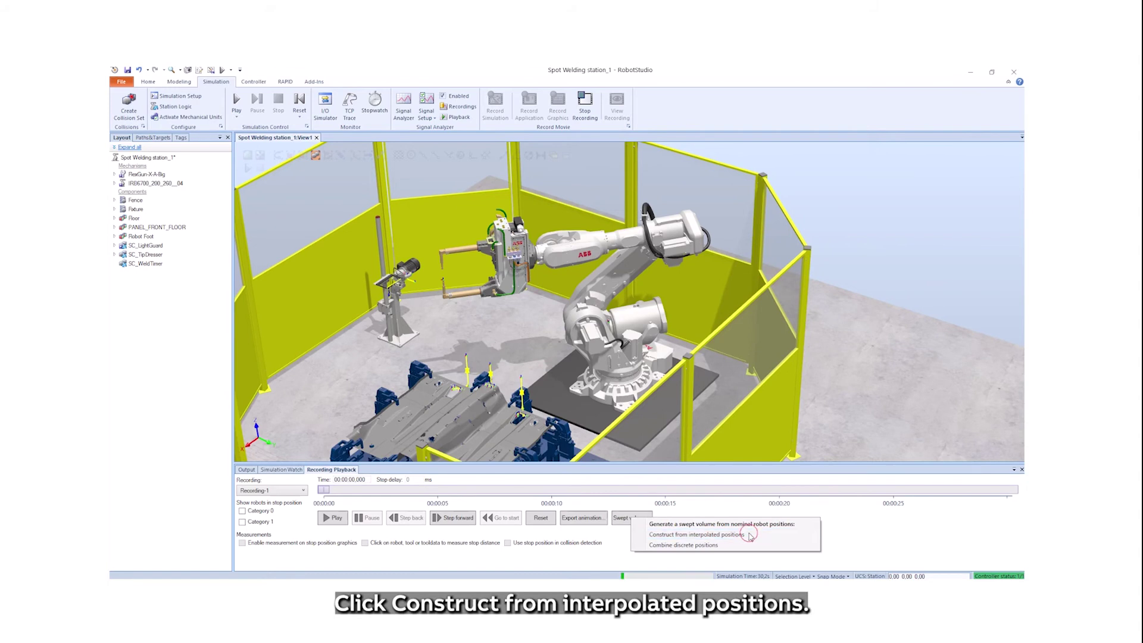
Construct the nominal swept volume from interpolated positions and select the new Recording-1_Nominal part
{"action": "left_click", "coordinate": [751, 536]}
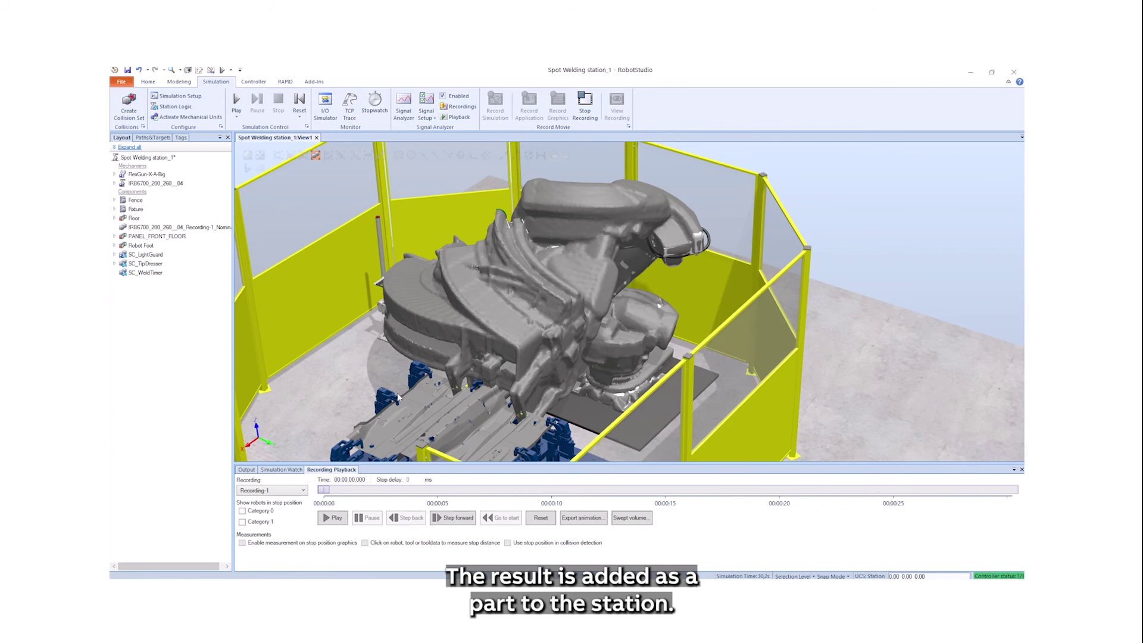
{"action": "left_click_drag", "start_coordinate": [232, 264], "coordinate": [246, 263]}
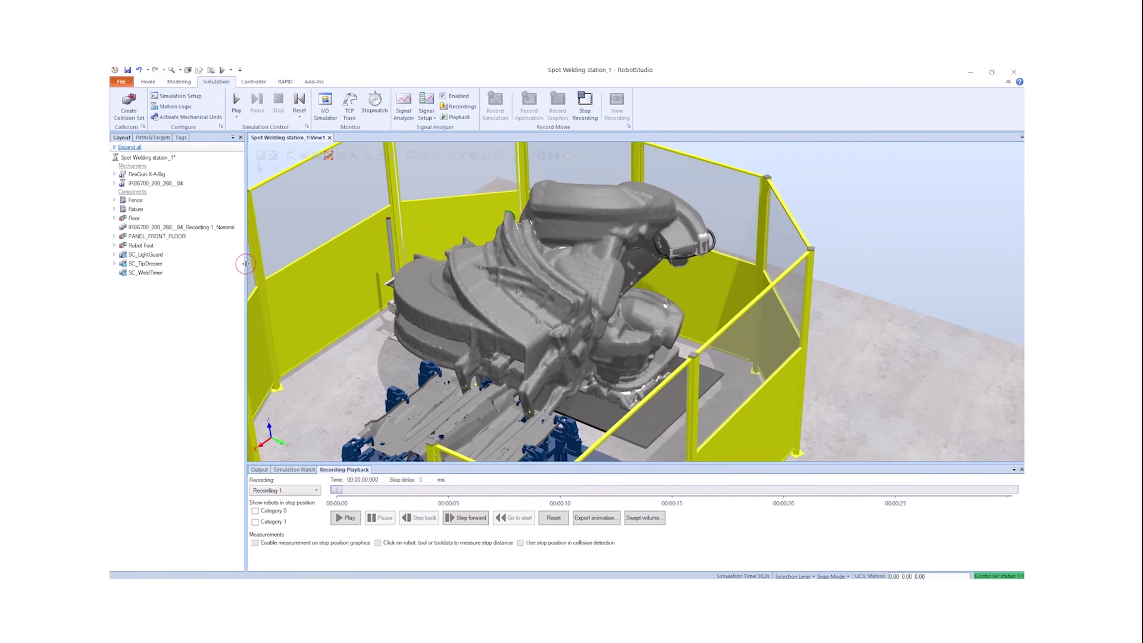
{"action": "left_click", "coordinate": [209, 227]}
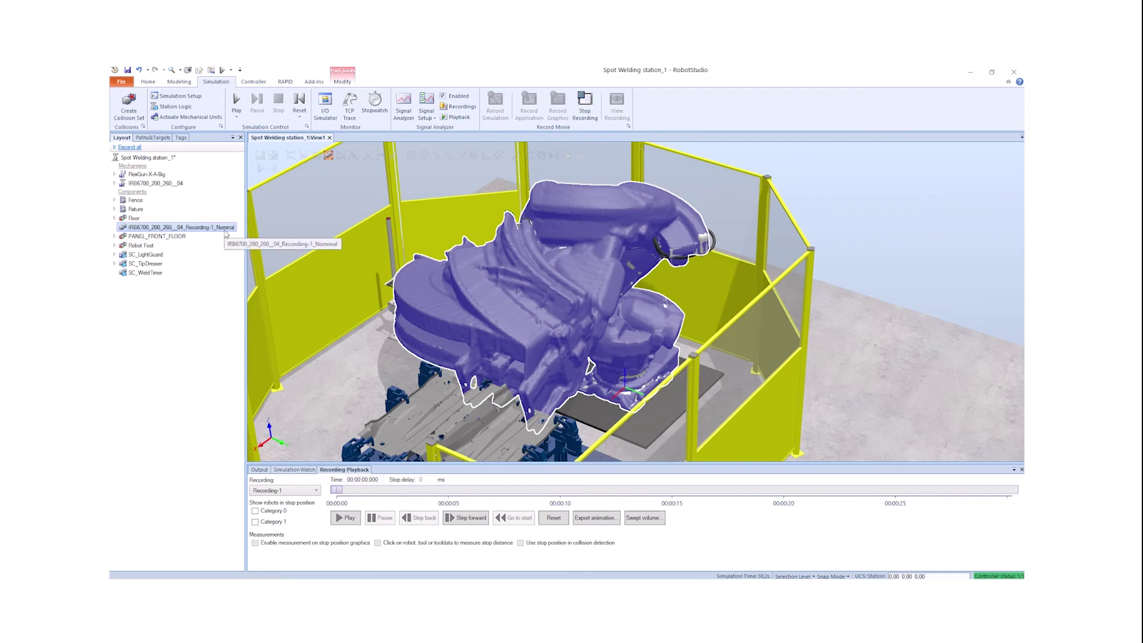
{"action": "right_click", "coordinate": [227, 234]}
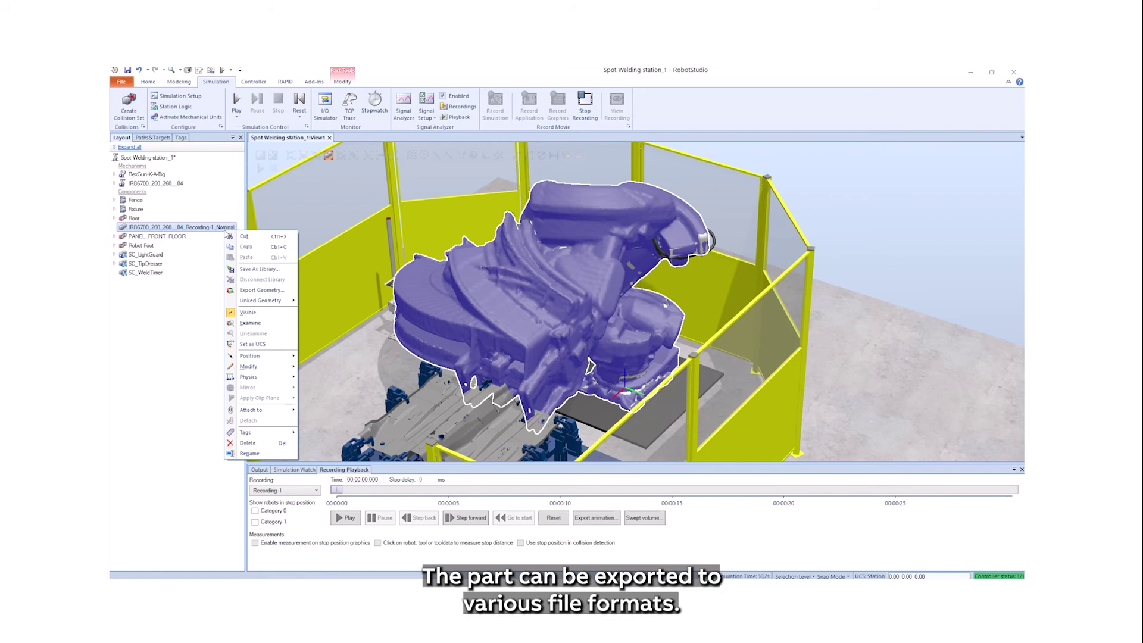
{"action": "left_click", "coordinate": [262, 290]}
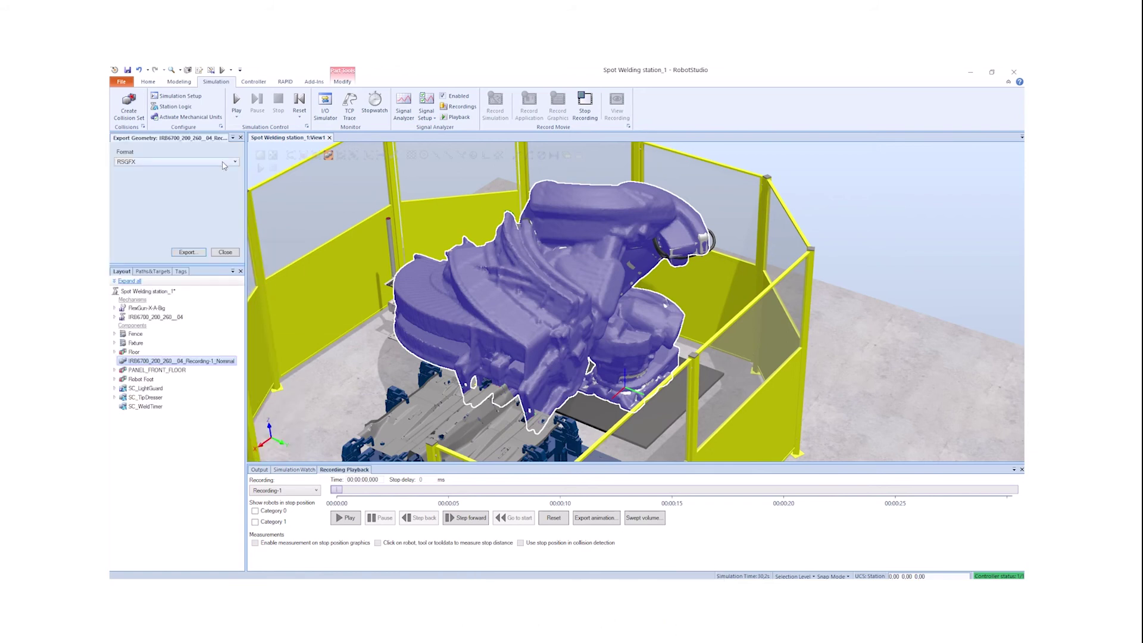
{"action": "left_click", "coordinate": [223, 162]}
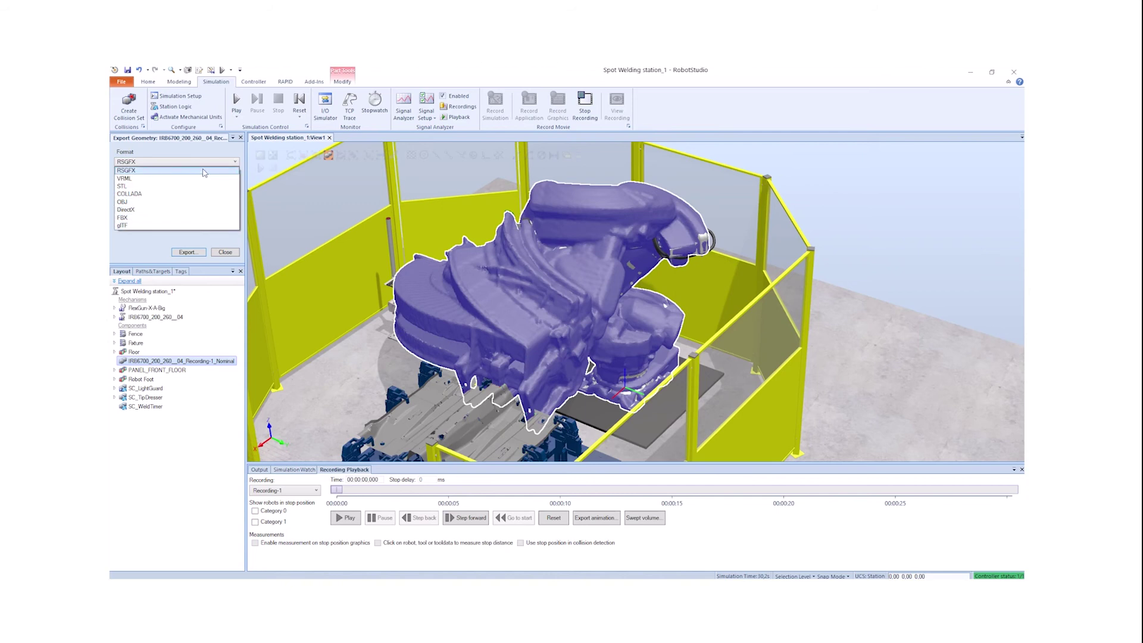
{"action": "left_click", "coordinate": [206, 226]}
{"action": "left_click", "coordinate": [225, 252]}
{"action": "scroll", "coordinate": [358, 211], "scroll_direction": "up", "scroll_amount": 3}
{"action": "scroll", "coordinate": [359, 208], "scroll_direction": "up", "scroll_amount": 5}
{"action": "scroll", "coordinate": [351, 207], "scroll_direction": "down", "scroll_amount": 5}
Hide the nominal volume and show the Category 1 stop position with measurement enabled
{"action": "right_click", "coordinate": [206, 227]}
{"action": "left_click", "coordinate": [235, 310]}
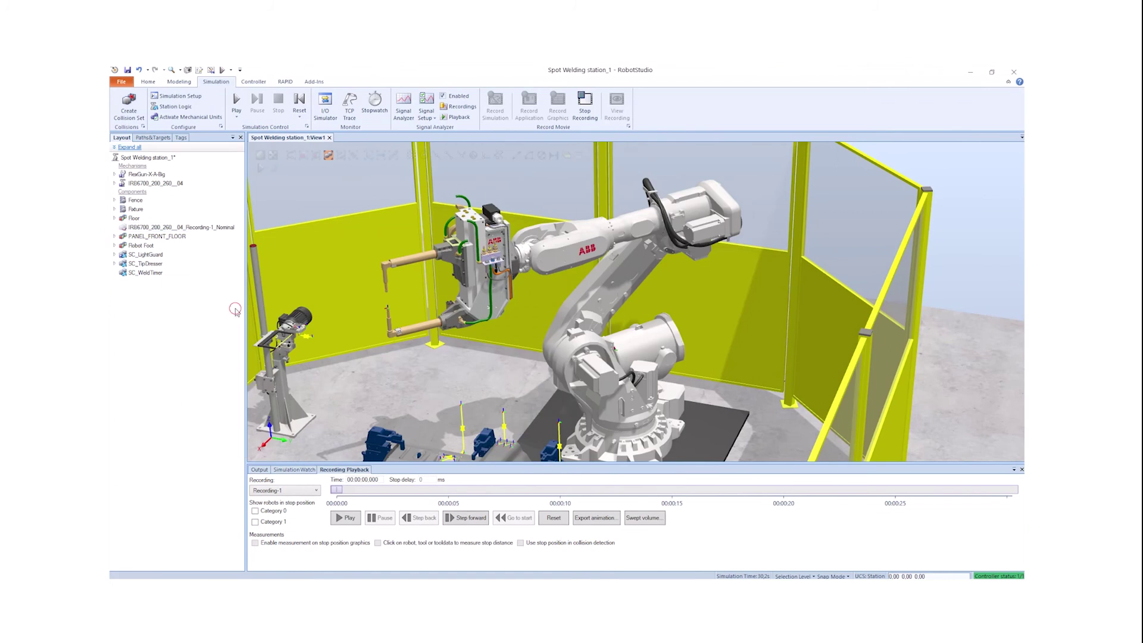
{"action": "left_click", "coordinate": [273, 522]}
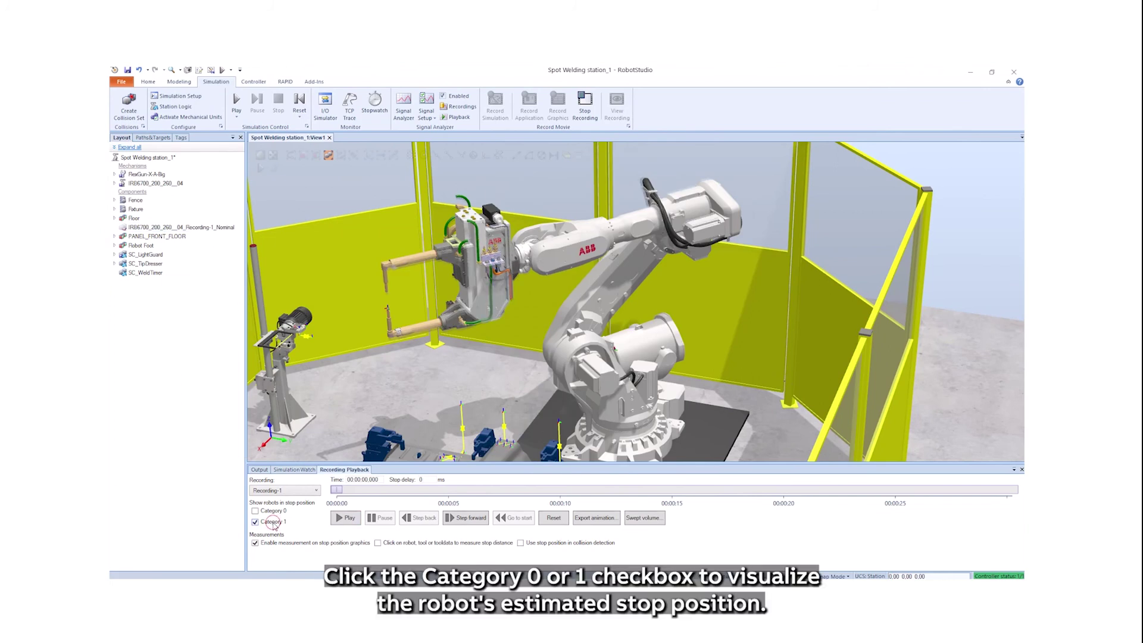
{"action": "left_click", "coordinate": [343, 493]}
{"action": "mouse_move", "coordinate": [342, 494]}
{"action": "left_mouse_down"}
{"action": "mouse_move", "coordinate": [364, 495]}
{"action": "mouse_move", "coordinate": [337, 496]}
{"action": "left_mouse_up"}
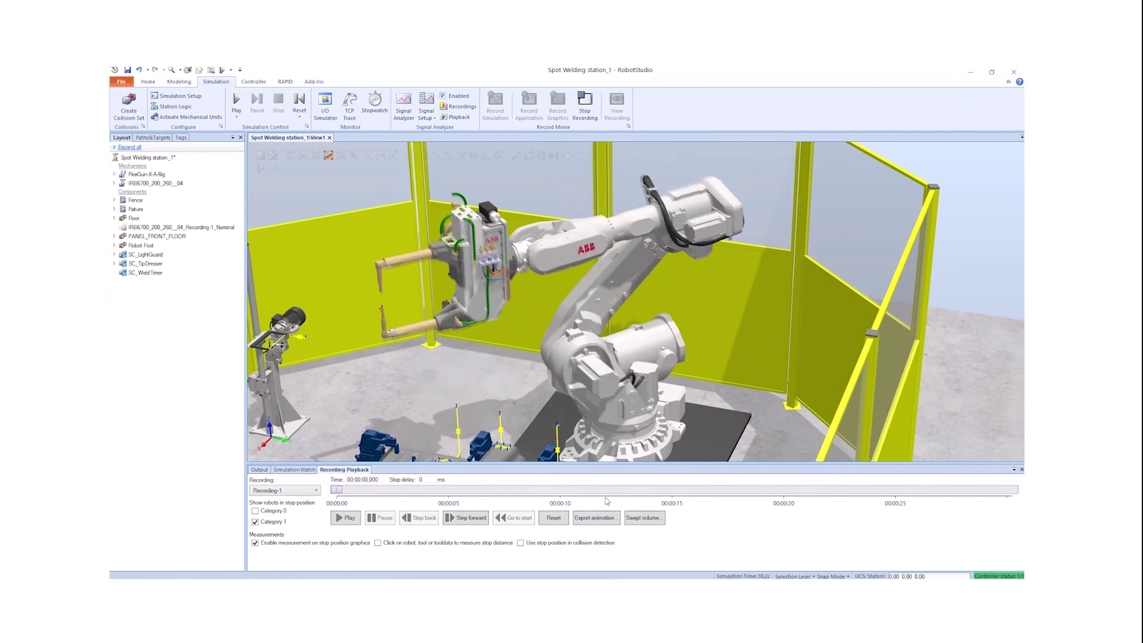
{"action": "left_click", "coordinate": [645, 518]}
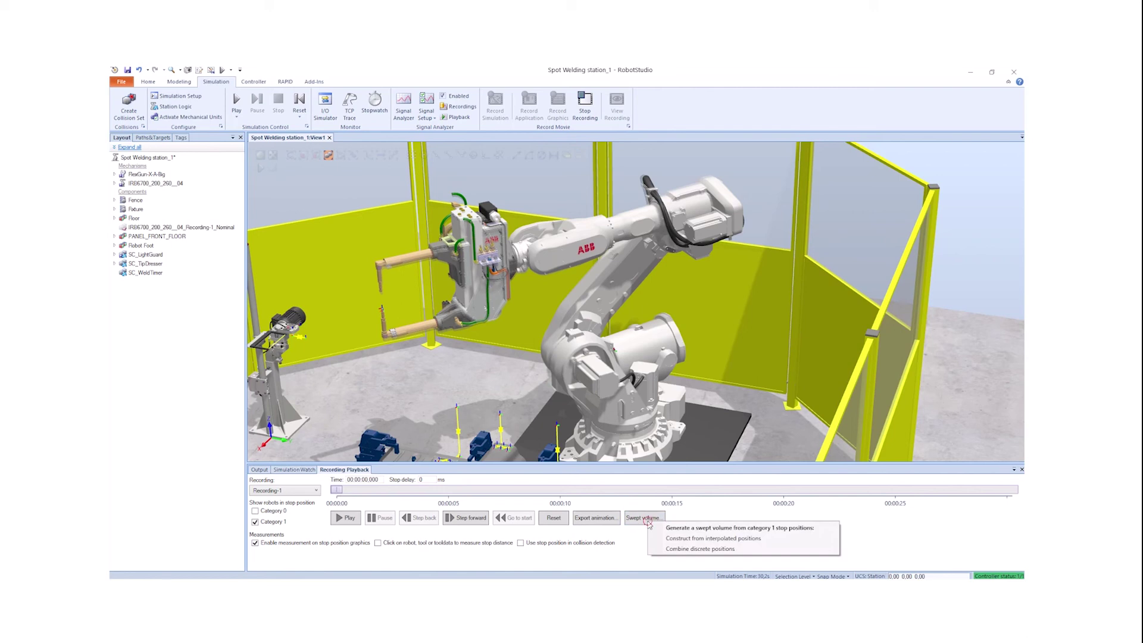
Build the Category 1 swept volume from interpolated positions and select the Recording-1_Cat1 part
{"action": "left_click", "coordinate": [777, 539]}
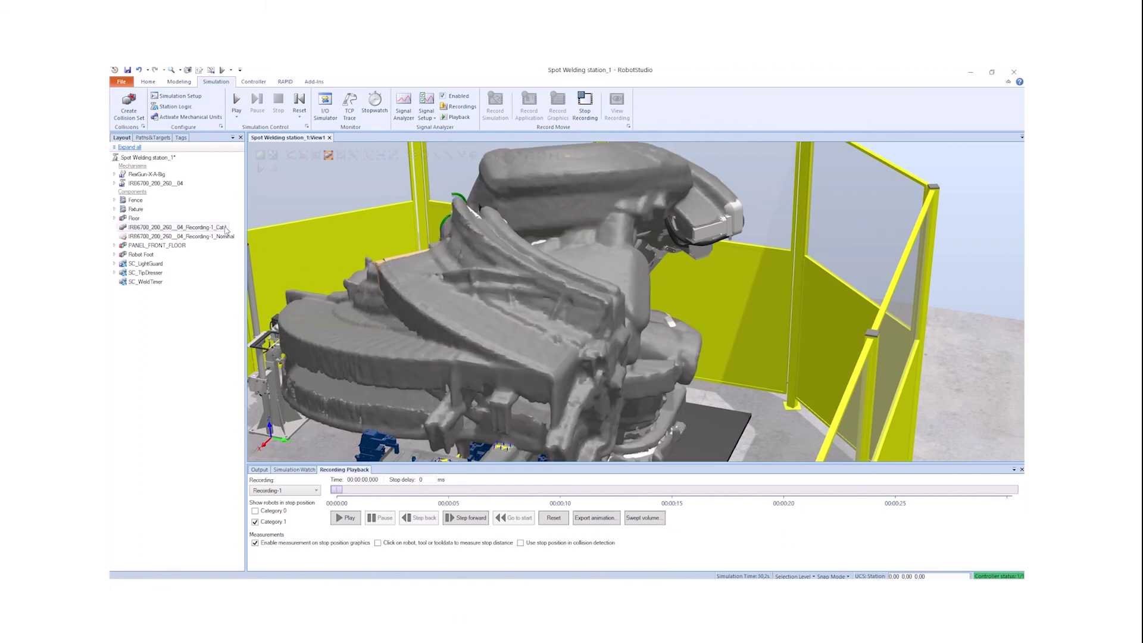
{"action": "left_click", "coordinate": [224, 228]}
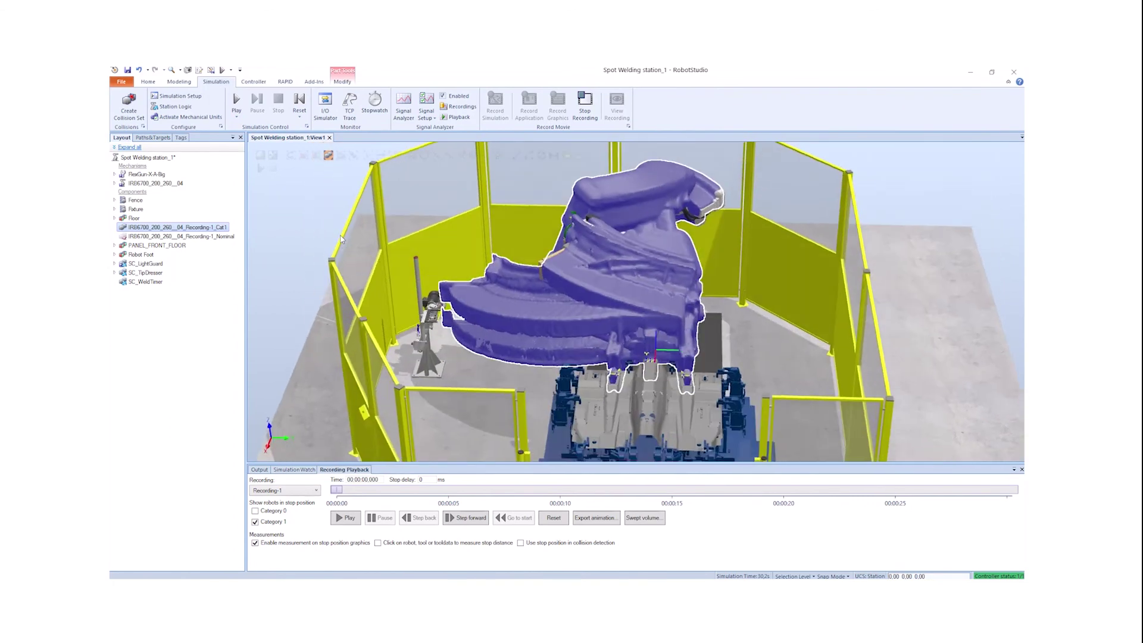
{"action": "scroll", "coordinate": [340, 235], "scroll_direction": "up", "scroll_amount": 2}
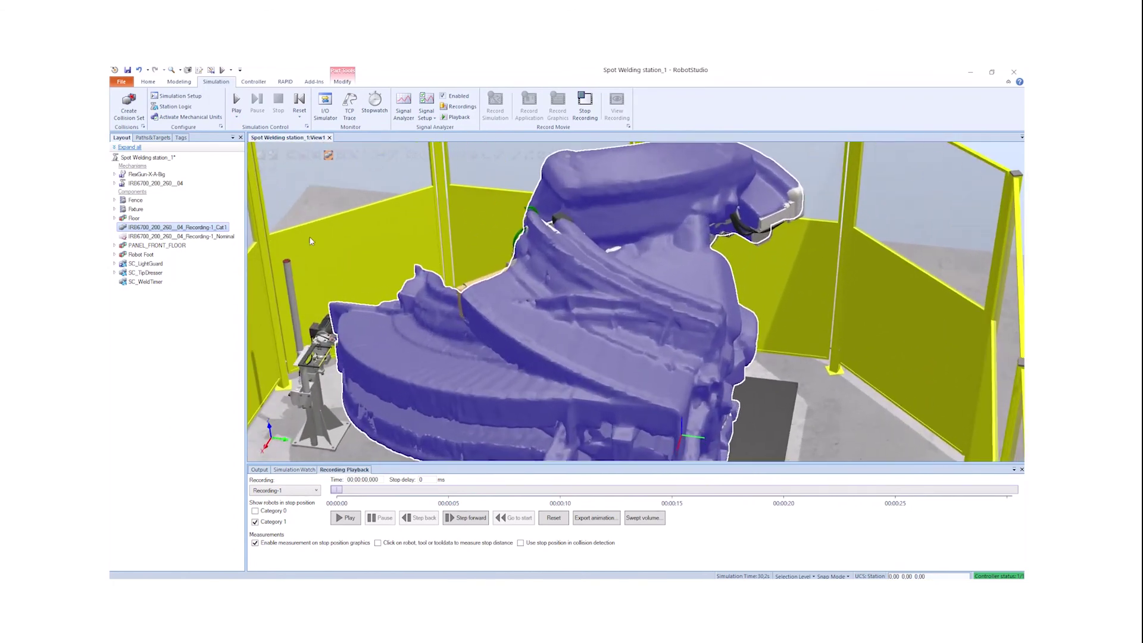
Turn off visibility of the Recording-1_Cat1 swept-volume part
{"action": "right_click", "coordinate": [226, 228]}
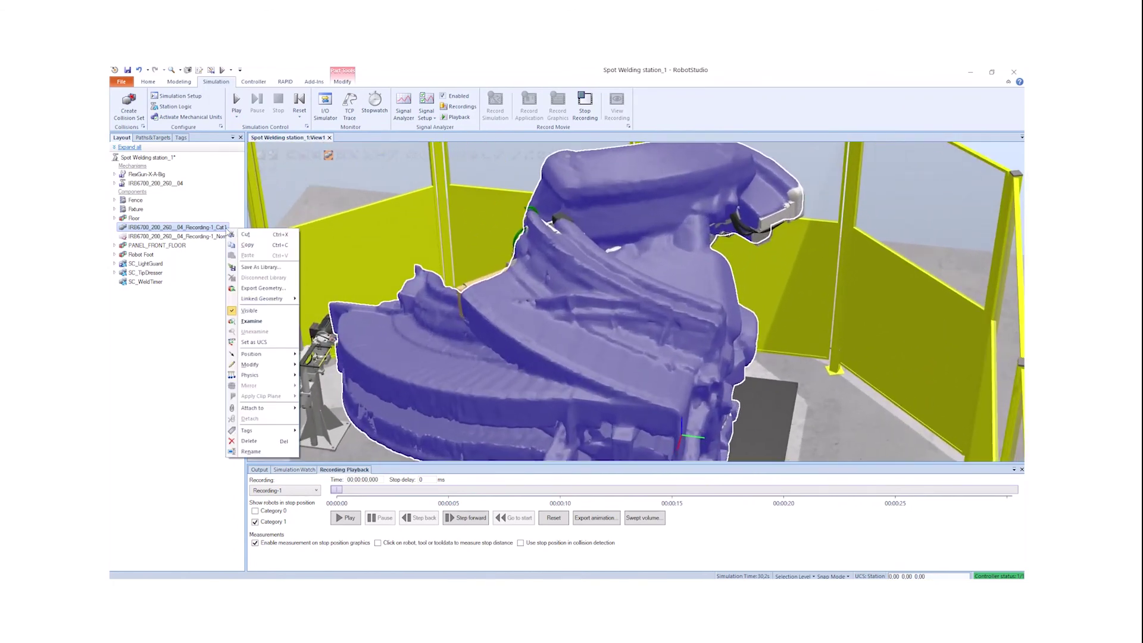
{"action": "left_click", "coordinate": [249, 310]}
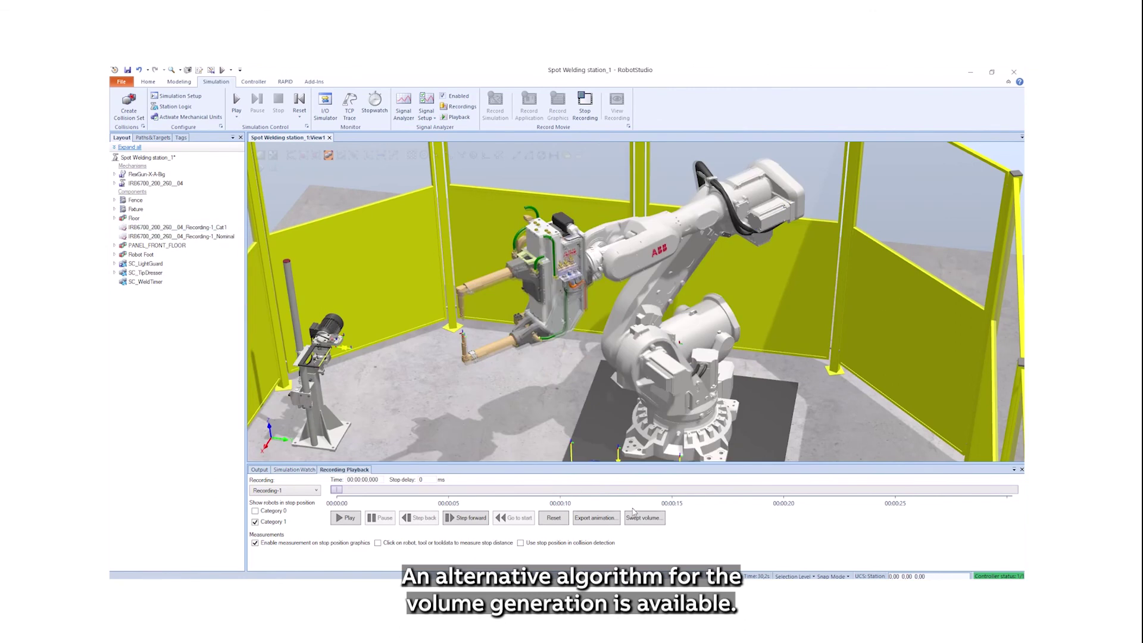
{"action": "left_click", "coordinate": [641, 518]}
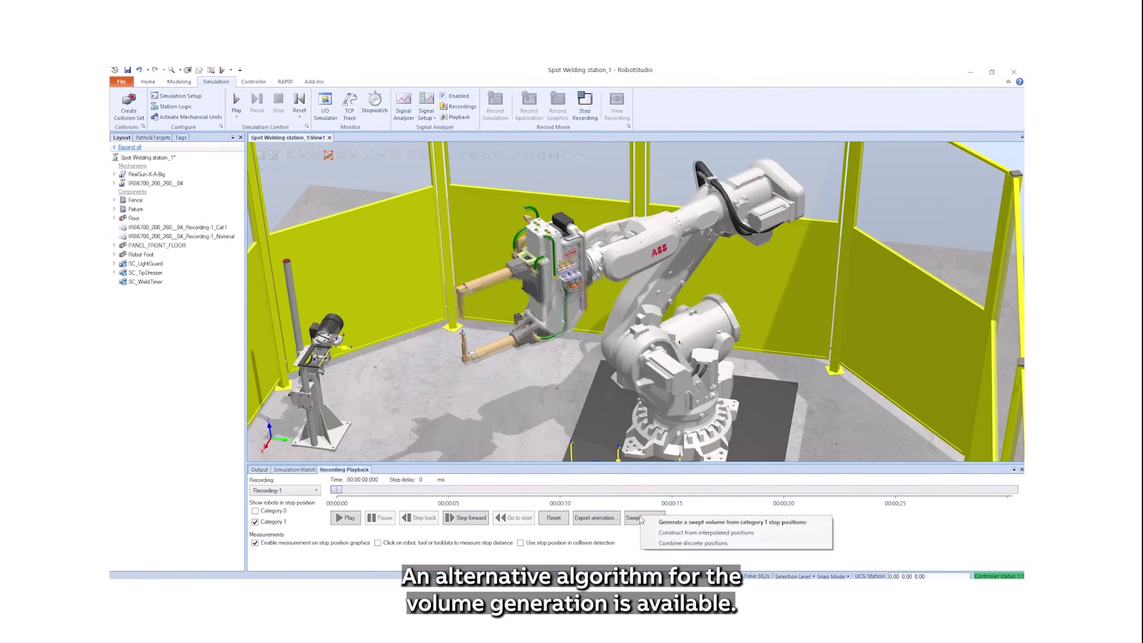
Combine discrete positions into a second Category 1 volume and select its Recording-1_Cat1 part
{"action": "left_click", "coordinate": [746, 545]}
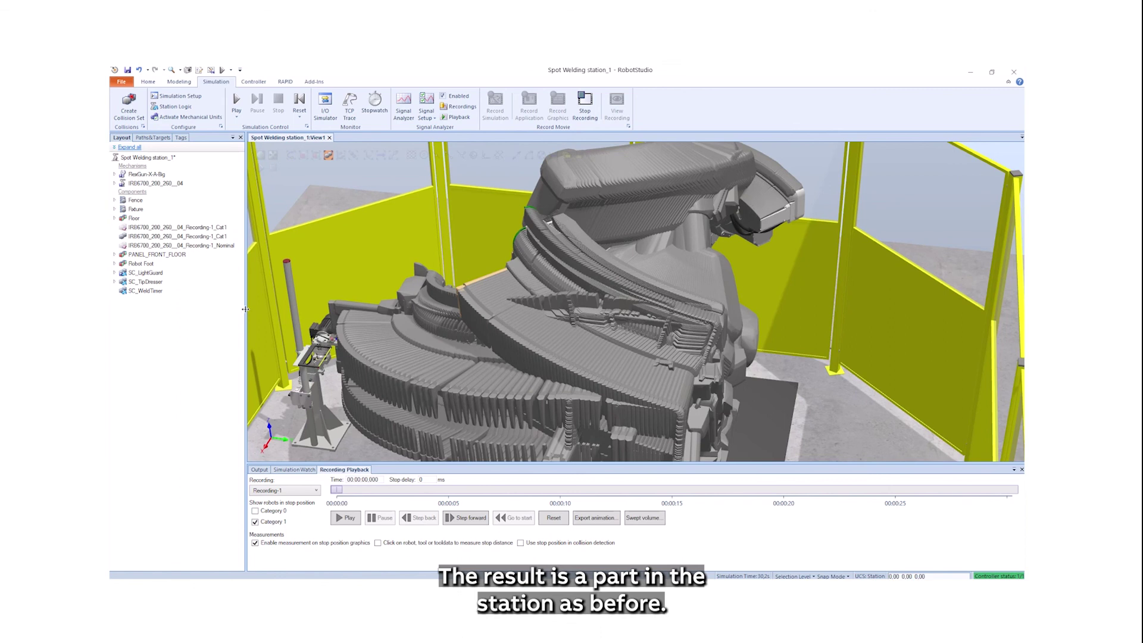
{"action": "left_click", "coordinate": [176, 237]}
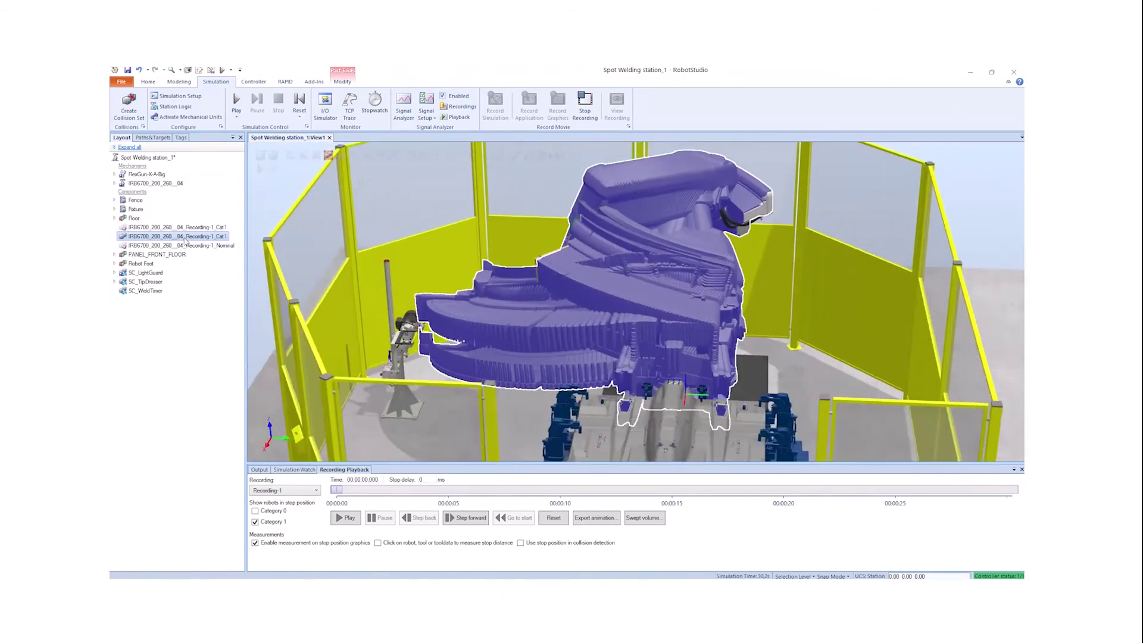
Hide the discrete-position Cat1 volume, show the interpolated one, and switch between both parts
{"action": "right_click", "coordinate": [185, 240]}
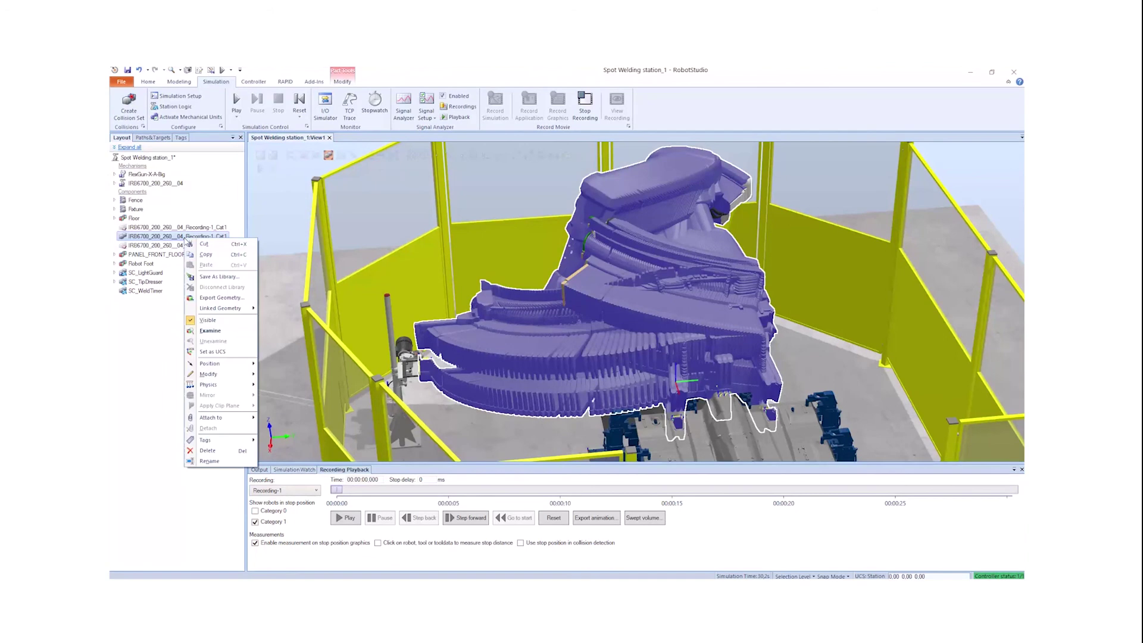
{"action": "left_click", "coordinate": [207, 320]}
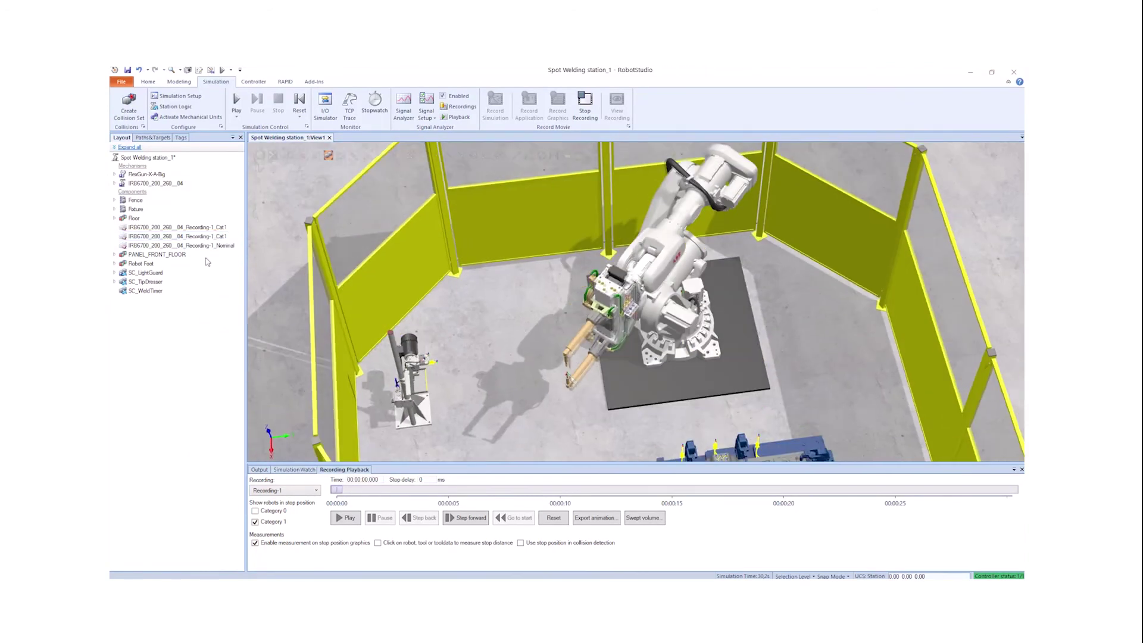
{"action": "left_click", "coordinate": [203, 228]}
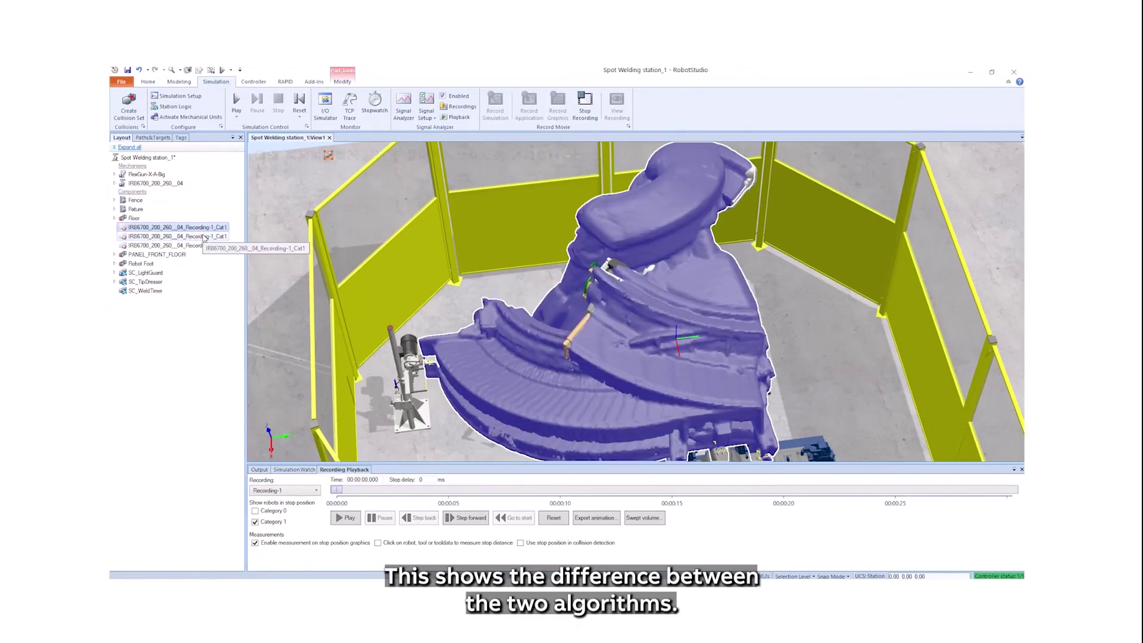
{"action": "left_click", "coordinate": [203, 229]}
{"action": "left_click", "coordinate": [196, 237]}
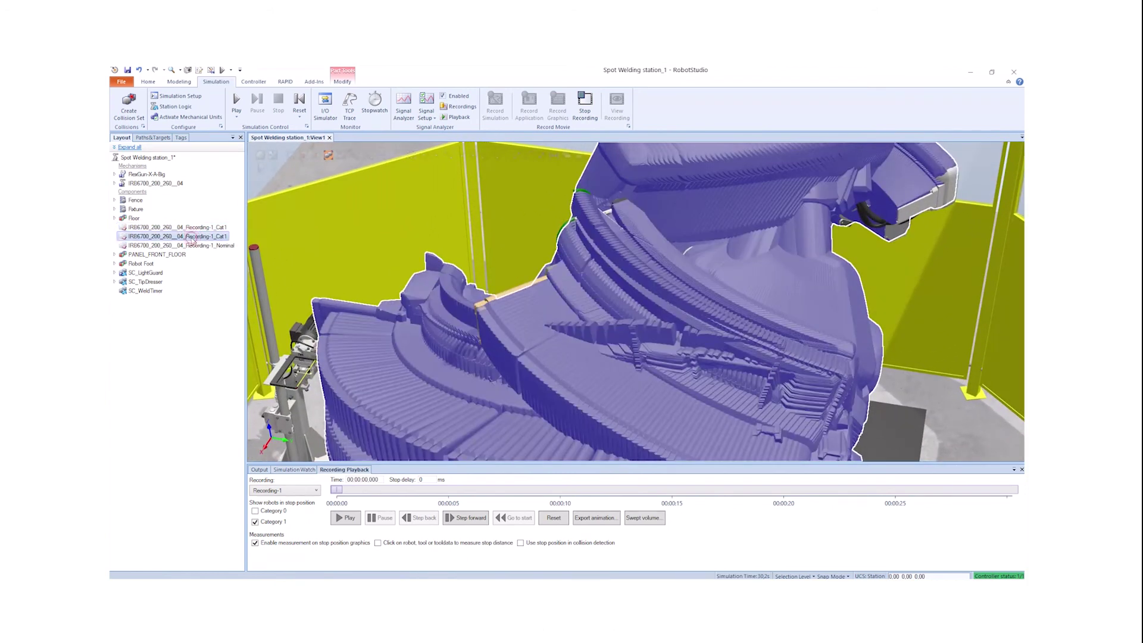
{"action": "left_click", "coordinate": [194, 229]}
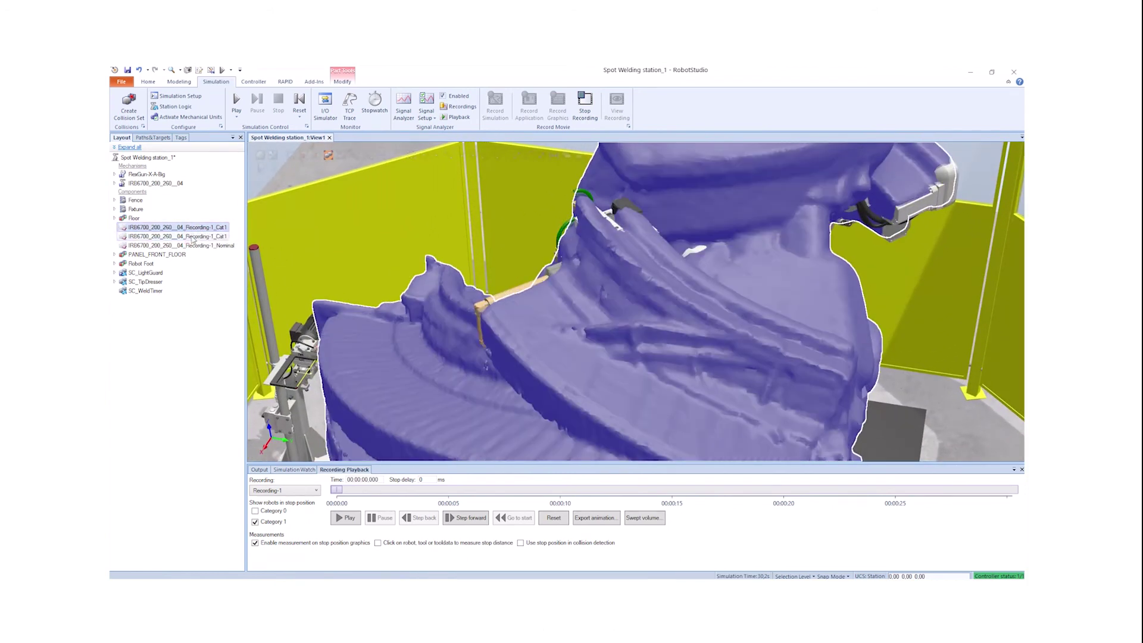